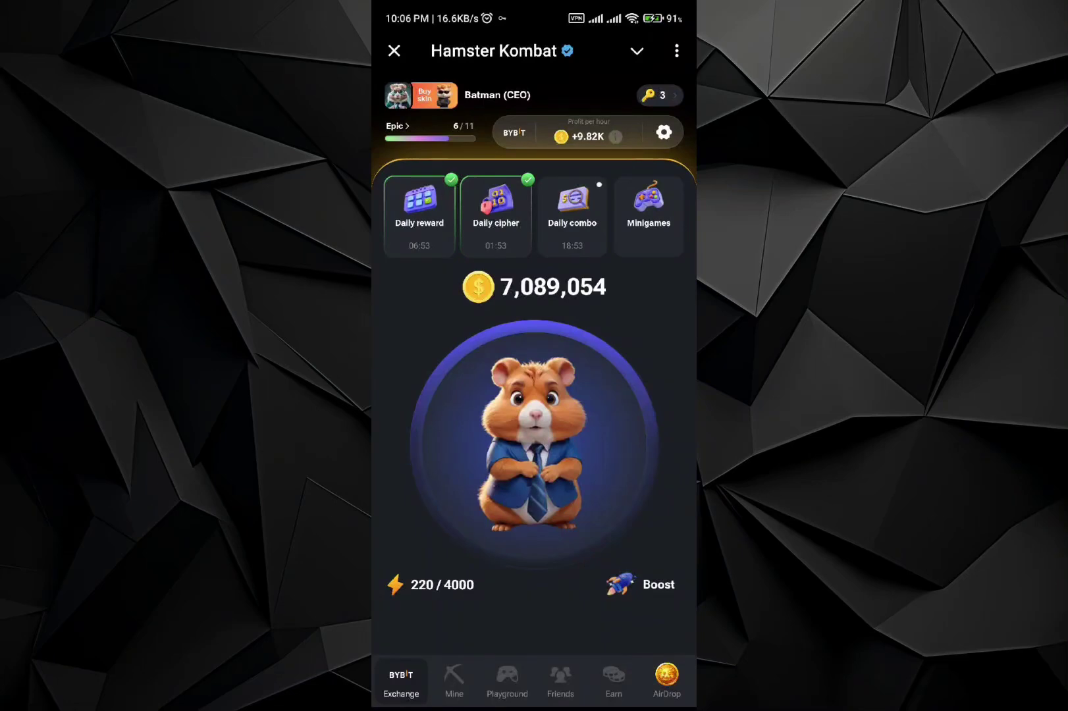
- Tap the hamster repeatedly to earn coins and drain the energy
left_click(534, 418)
left_click(492, 464)
left_click(534, 367)
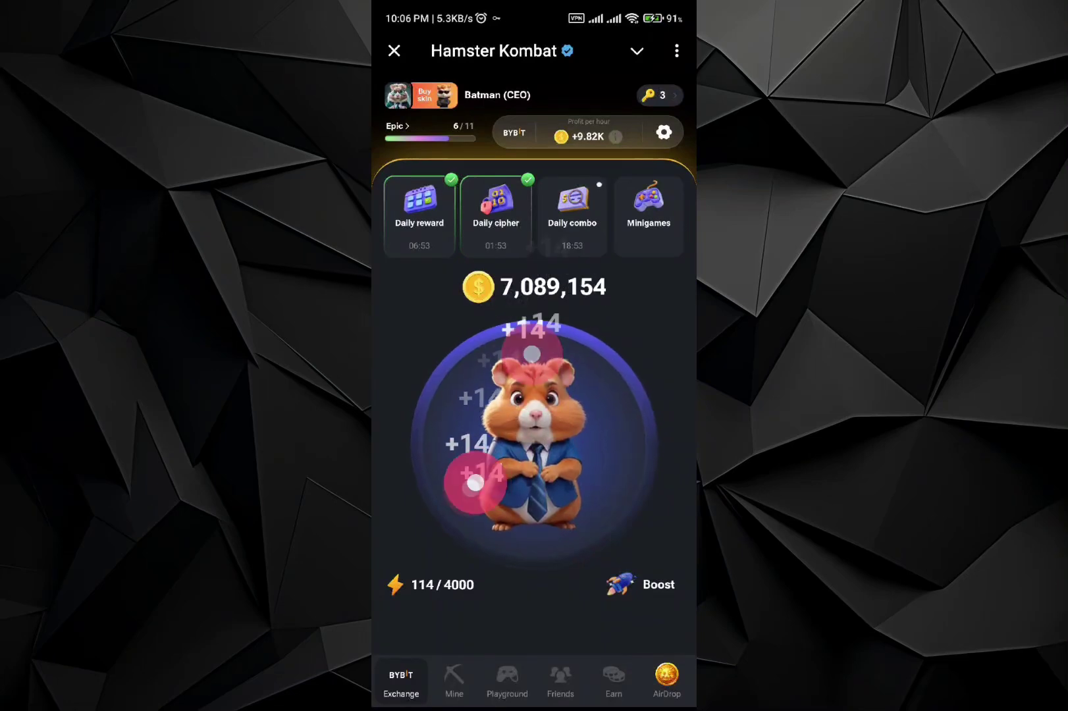
left_click(565, 426)
left_click(488, 499)
left_click(533, 401)
left_click(501, 433)
left_click(551, 452)
- Drain the energy to 8/4000 at 7,089,281 coins and open the Invite friends page
left_click(516, 384)
left_click(542, 484)
left_click(534, 434)
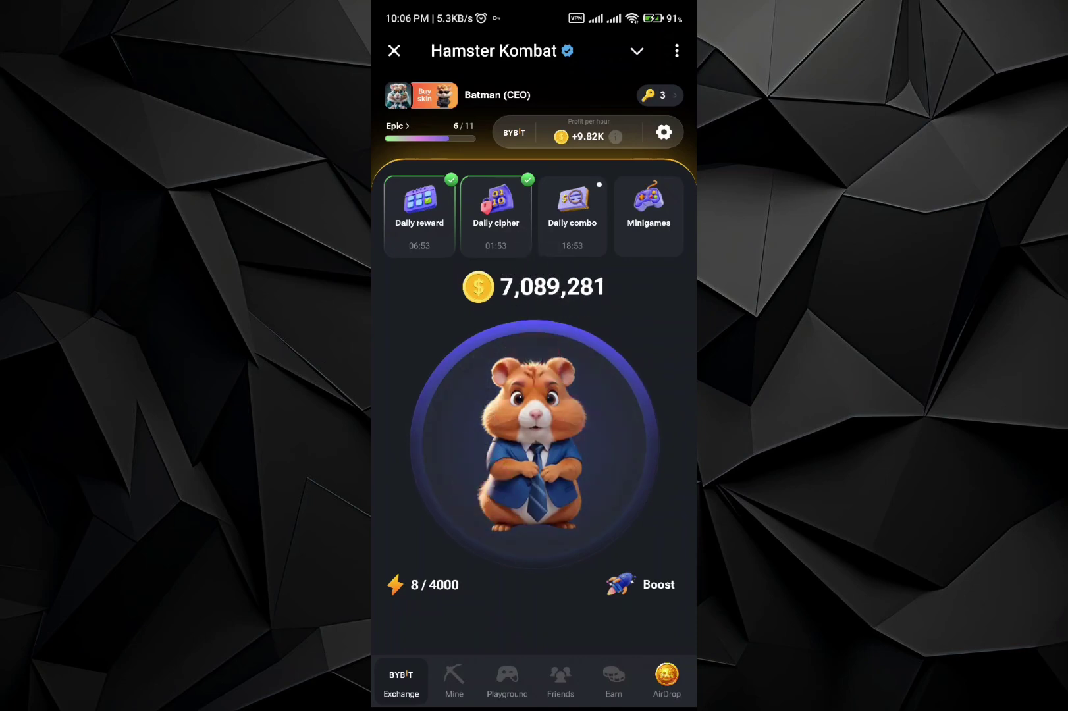
left_click(560, 680)
left_click(642, 506)
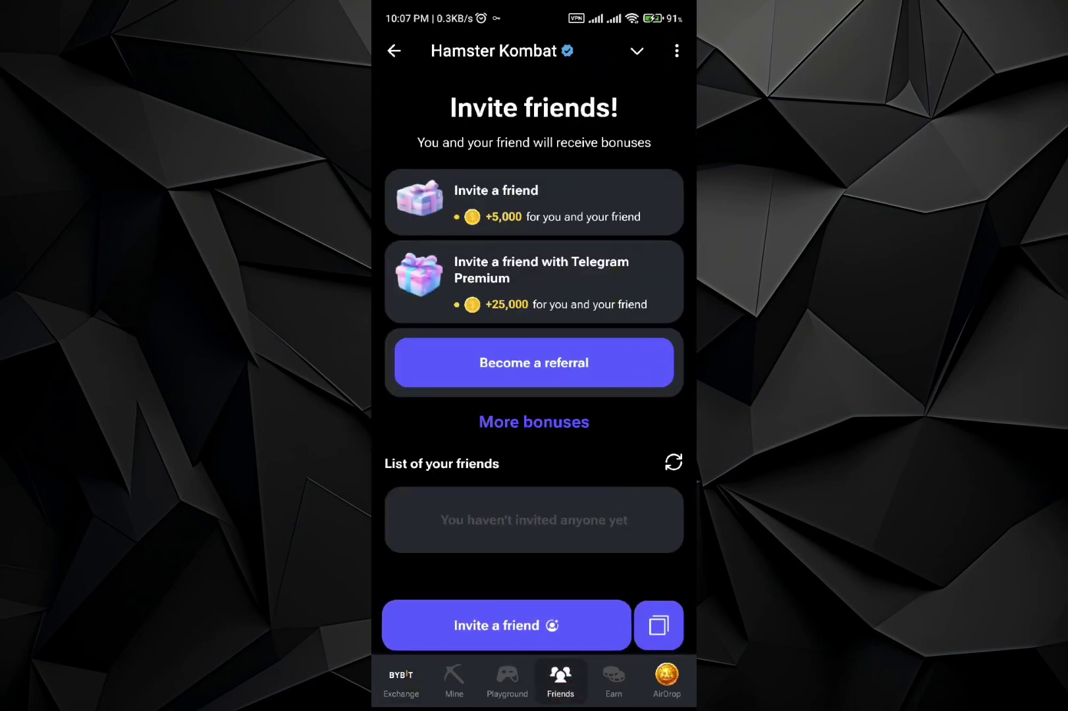
- Forward the 'Invite a friend' referral message into Saved Messages as an unsent draft
left_click(585, 629)
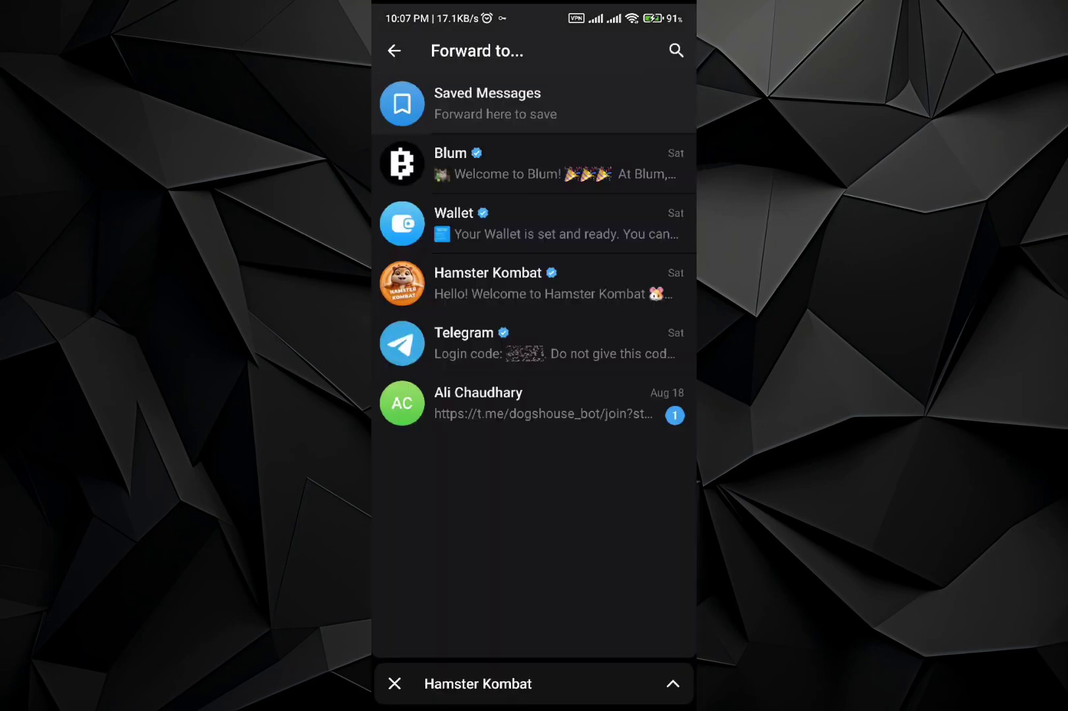
left_click(534, 103)
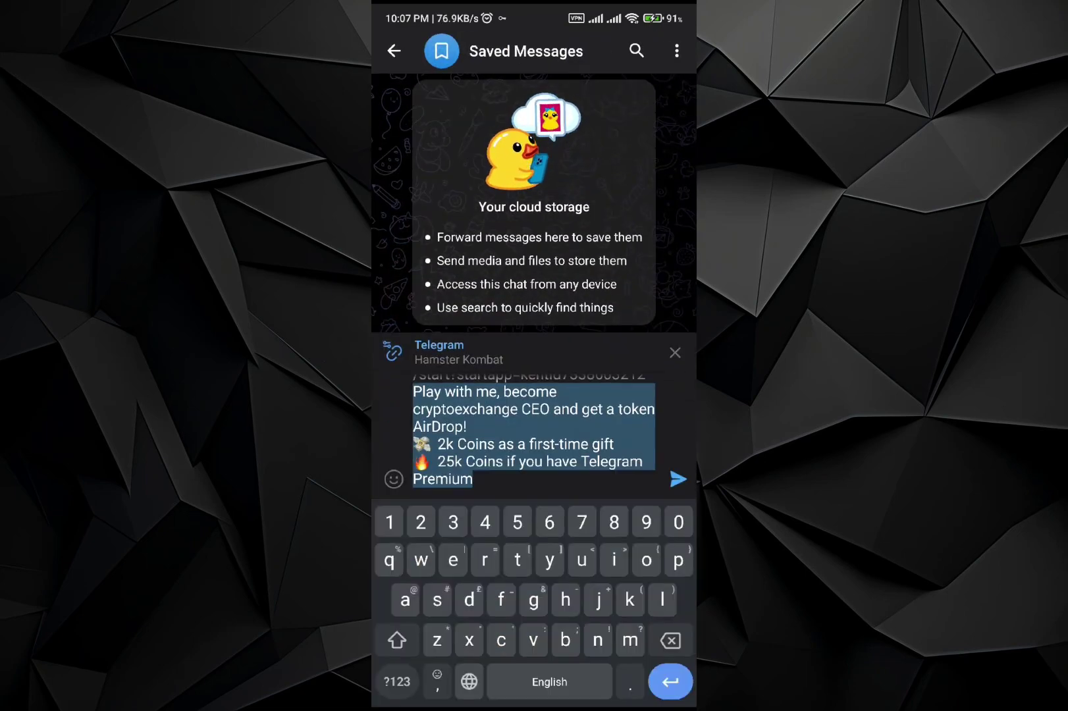
- Post the invite in Saved Messages, swipe to reply, hit LAUNCH, and return to the chat list
left_click(677, 479)
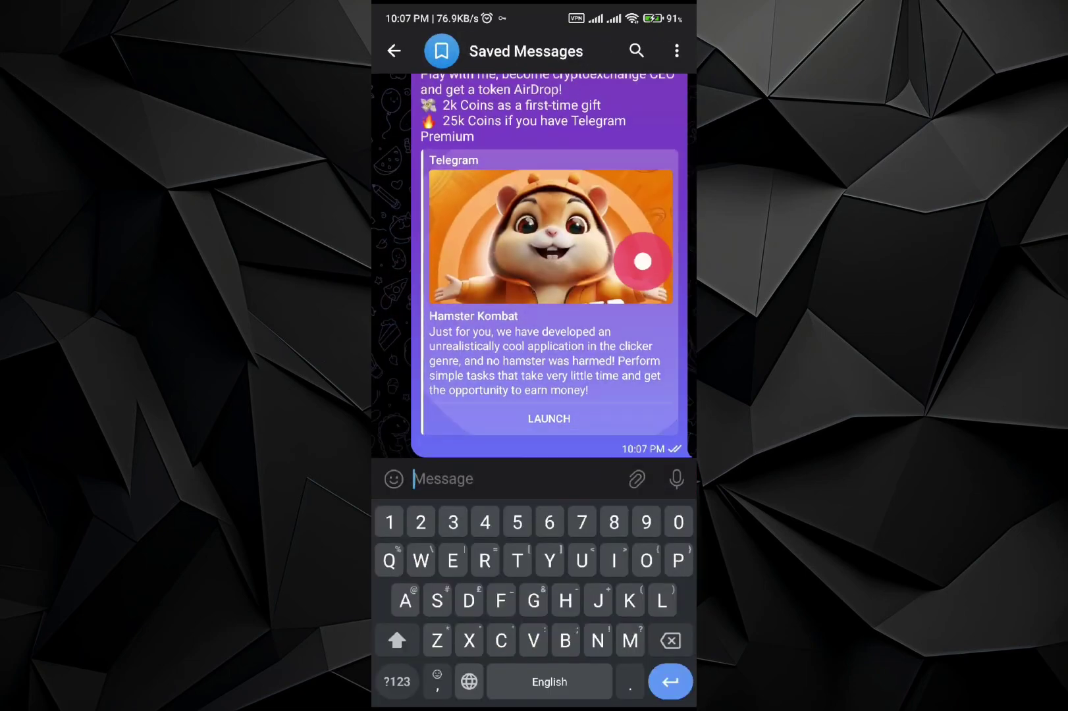
mouse_move(637, 233)
left_mouse_down()
mouse_move(632, 352)
mouse_move(678, 232)
mouse_move(650, 360)
mouse_move(667, 254)
left_mouse_up()
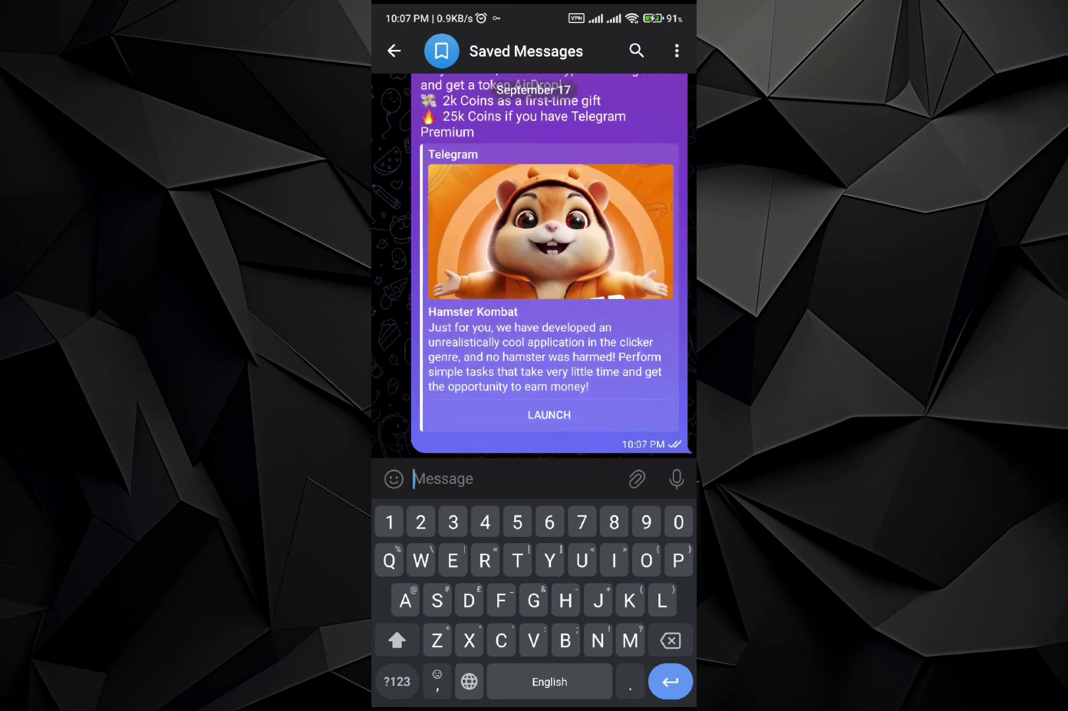
left_click_drag(668, 382, 584, 383)
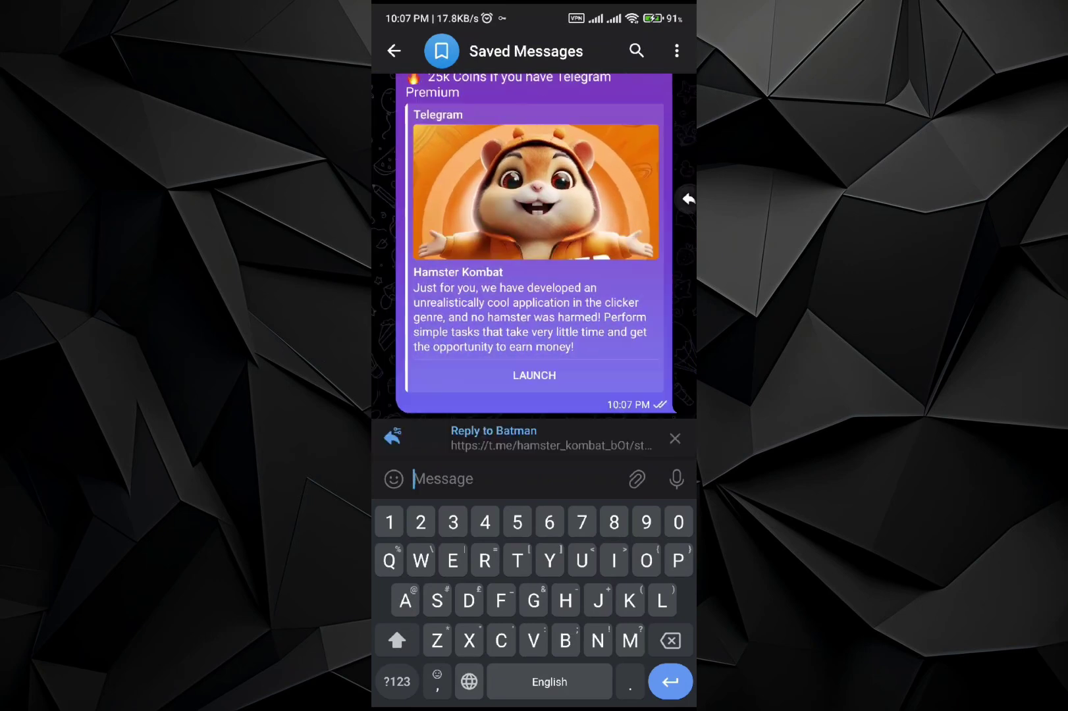
left_click(549, 414)
left_click(393, 50)
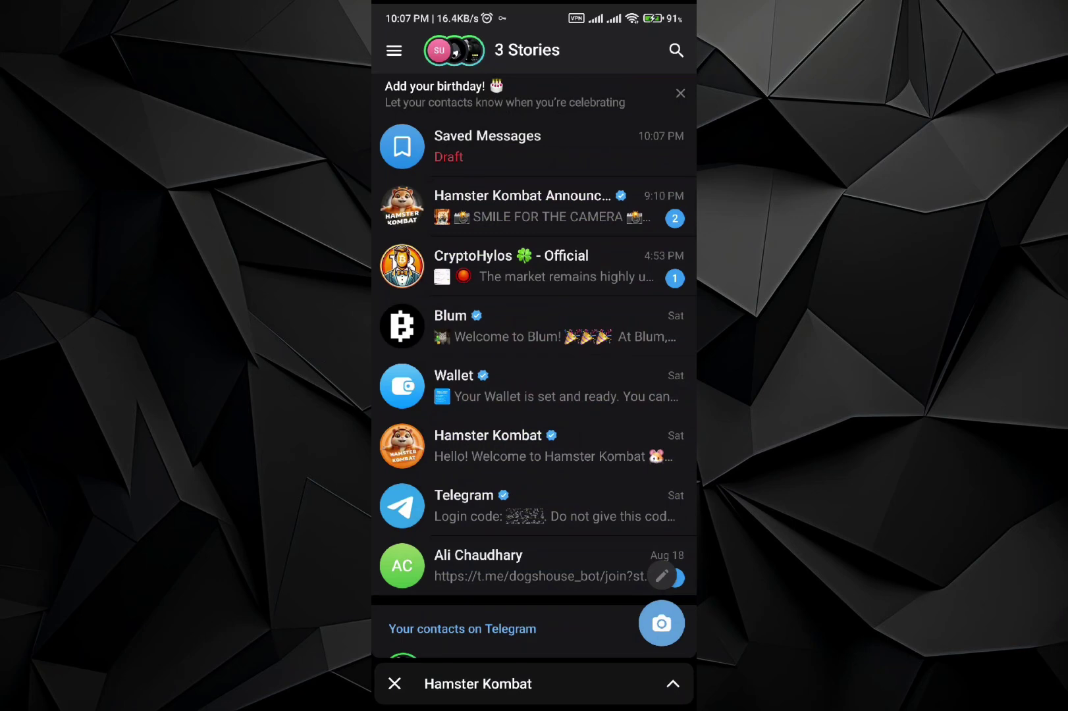
- Open the Hamster Kombat Announcement channel, close the mini-app bar, and jump to the September 17 posts
left_click(588, 216)
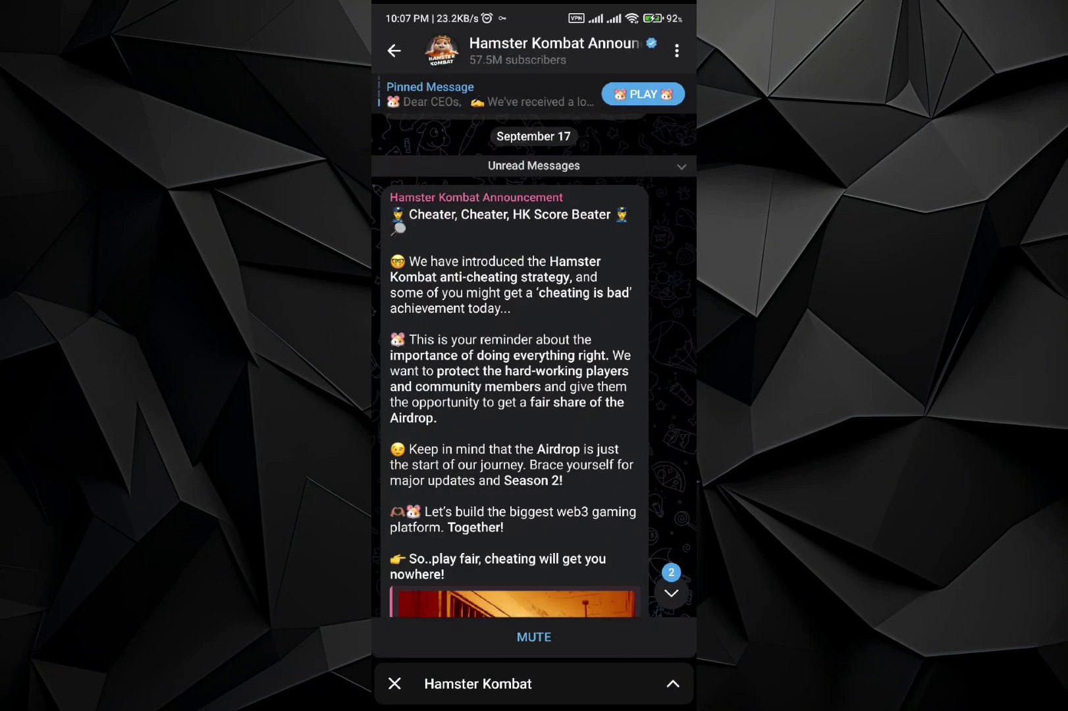
left_click(394, 682)
left_click(670, 643)
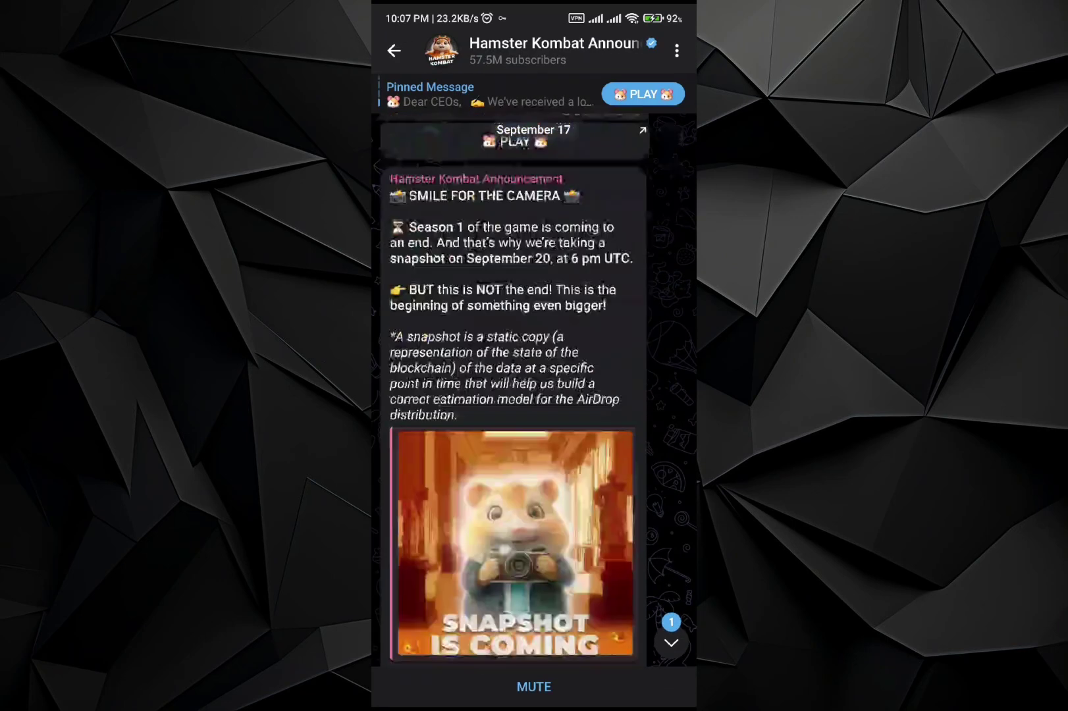